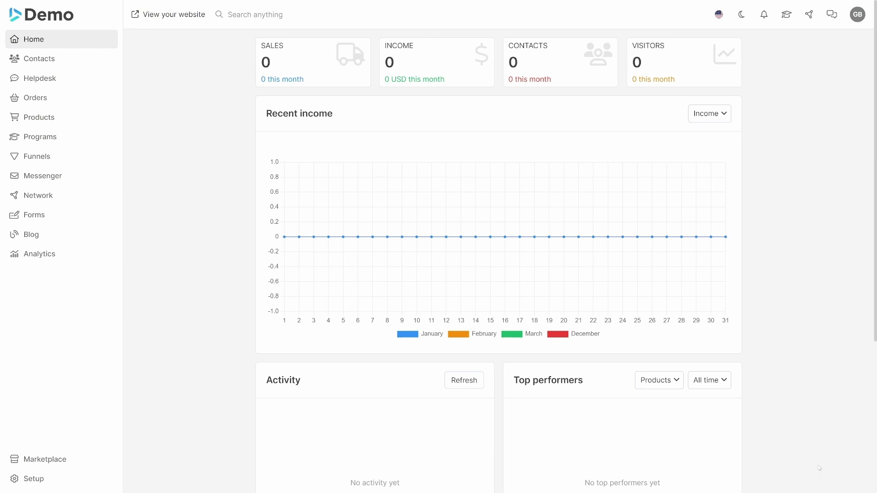
# Go to Setup and show the Staff list with its one existing member
pyautogui.click(68, 478)
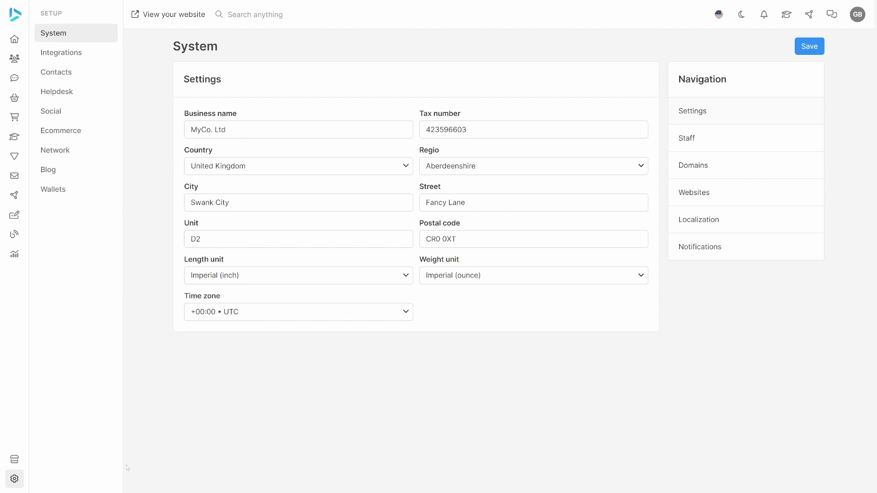
pyautogui.click(696, 142)
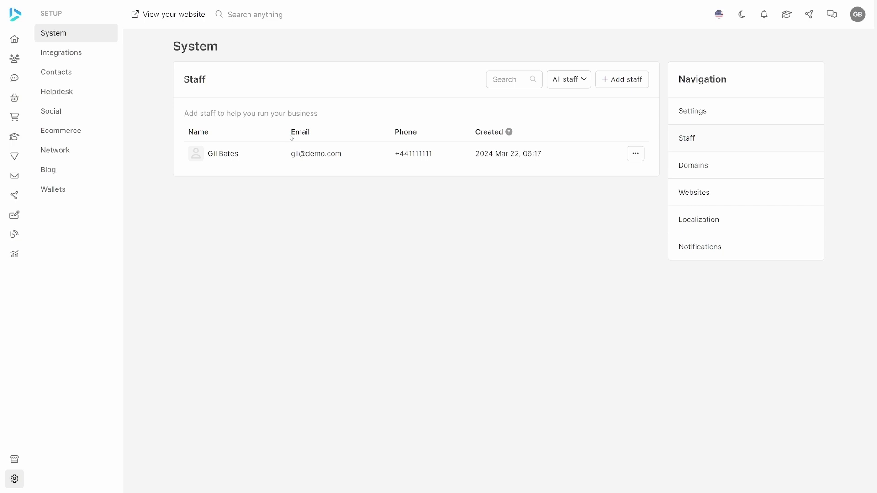
# Start a new staff member and enter his first name, last name and e-mail address
pyautogui.click(614, 81)
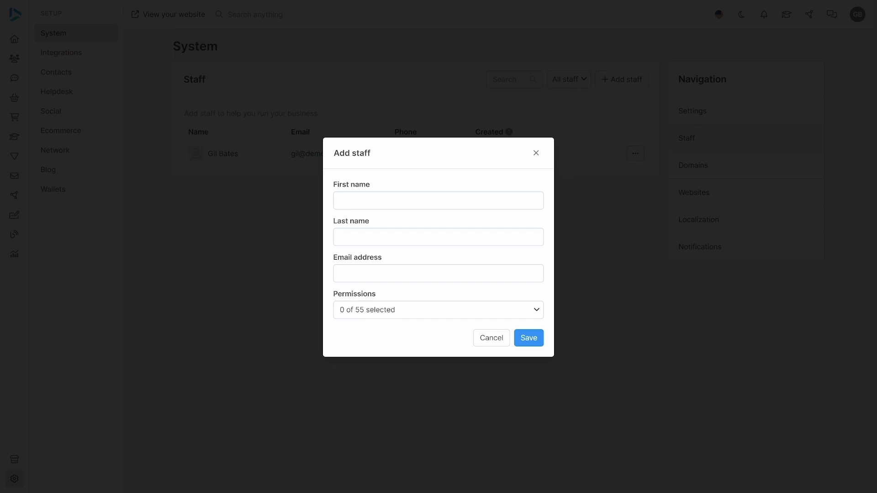
pyautogui.write('we')
pyautogui.press('BackSpace')
pyautogui.press('BackSpace')
pyautogui.write('er')
pyautogui.write('bob')
pyautogui.write('@demo.')
pyautogui.write('com')
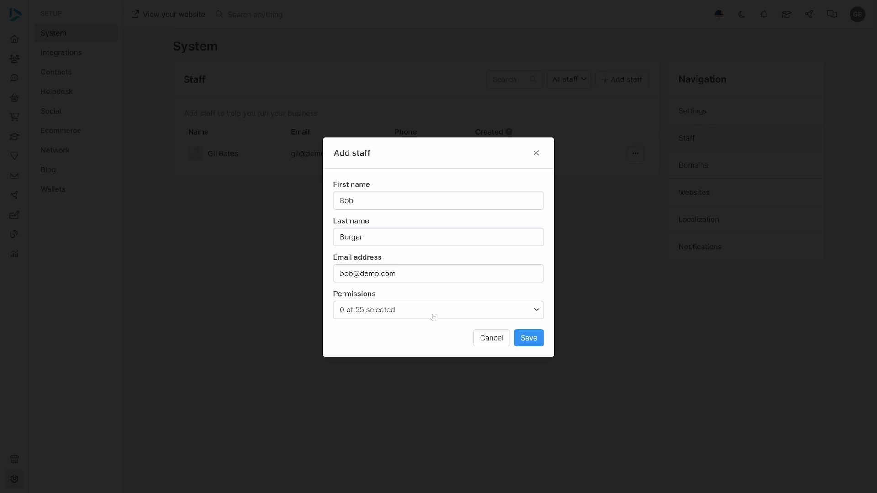
# Grant the new staff member all 55 permissions and save him
pyautogui.click(434, 317)
pyautogui.click(456, 366)
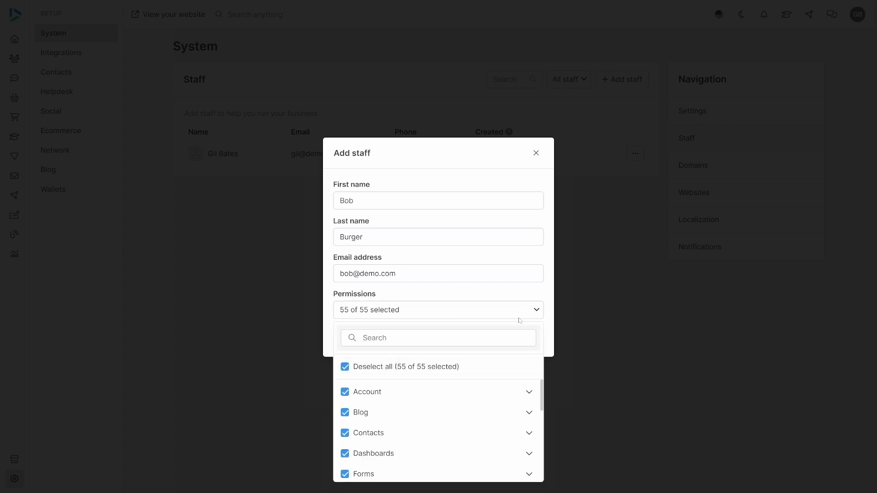
pyautogui.click(534, 310)
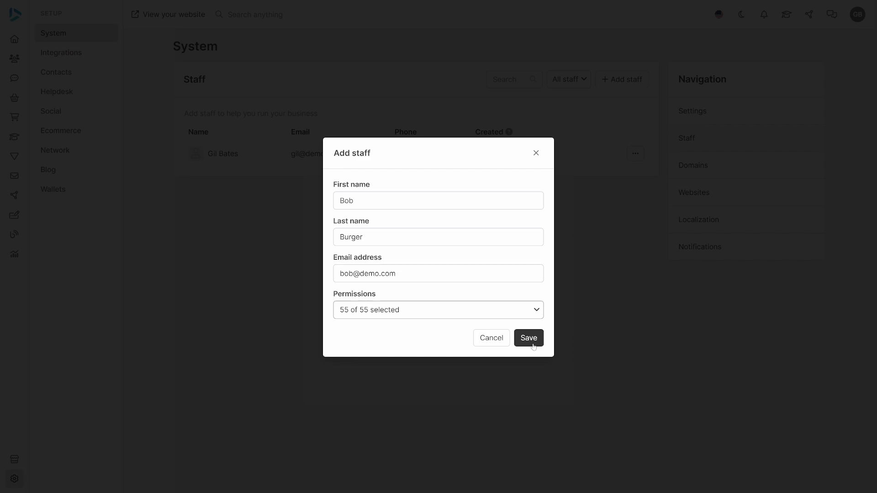
pyautogui.click(530, 338)
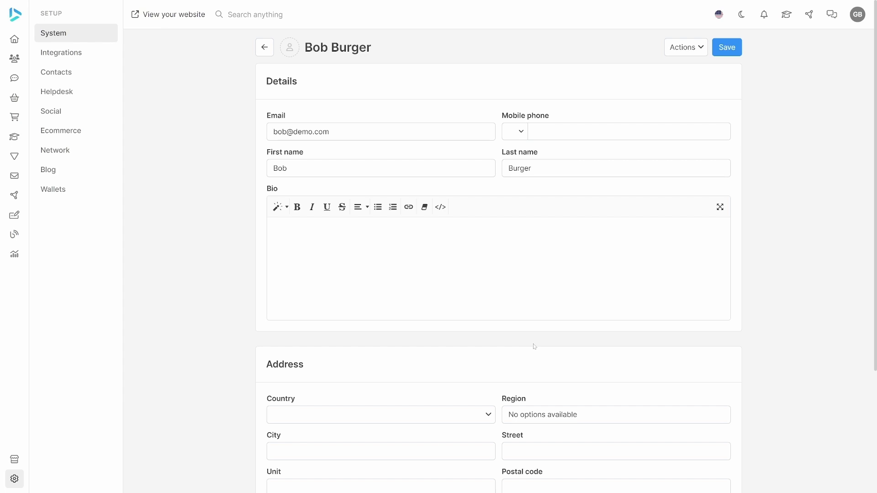
# Reset the staff member's password through Actions > Reset password, entering the new password
pyautogui.click(678, 47)
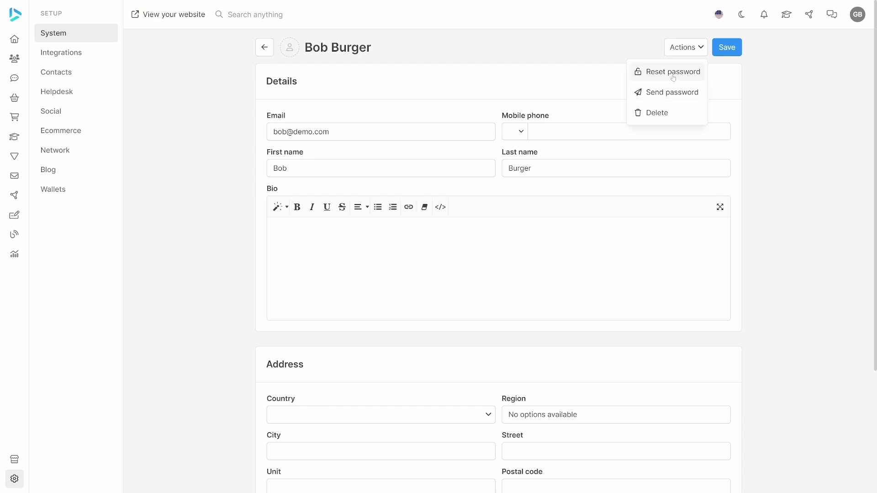
pyautogui.click(673, 73)
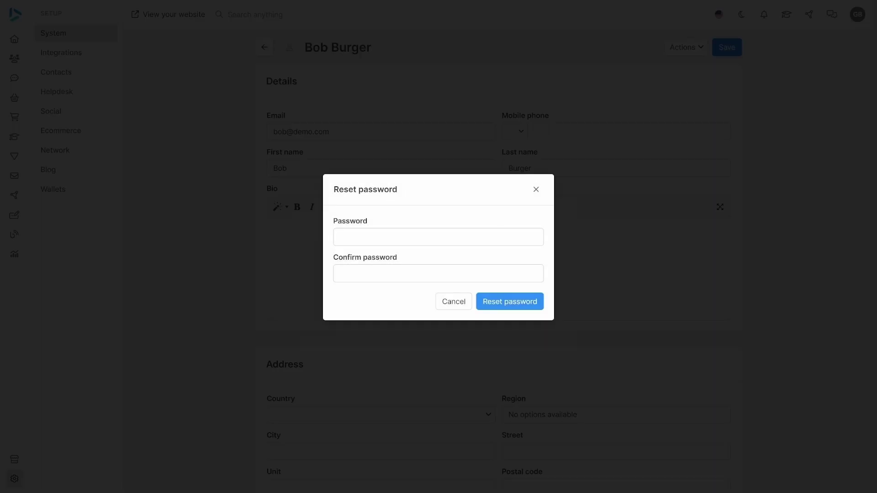
pyautogui.click(436, 237)
pyautogui.write('••••••••••••••')
pyautogui.click(493, 298)
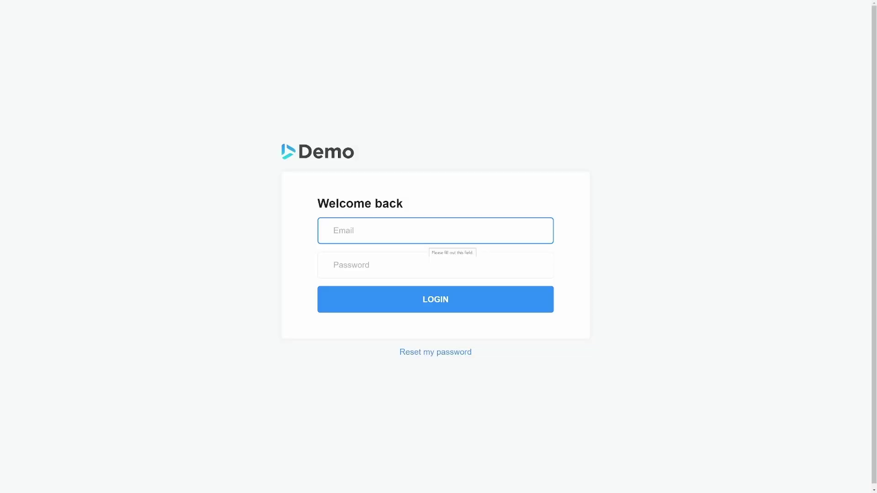
# Log in with the staff member's e-mail address and his new password
pyautogui.write('bob@demo.com')
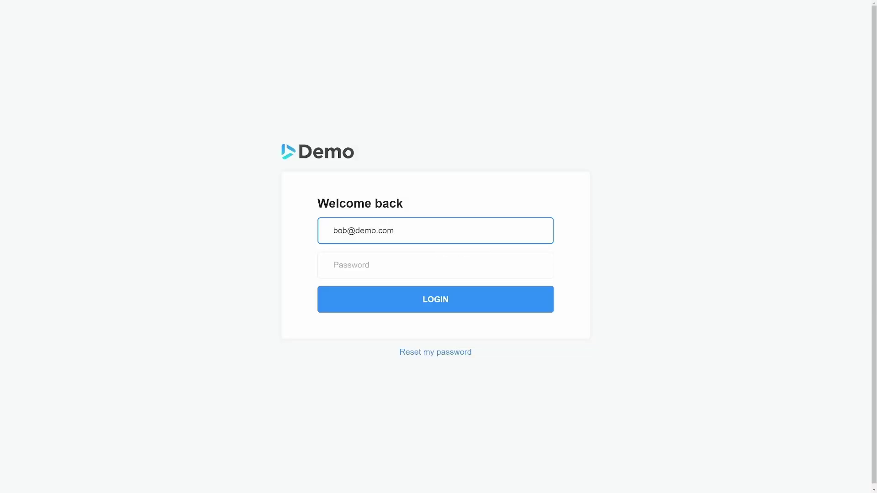
pyautogui.press('Tab')
pyautogui.write('•••••••')
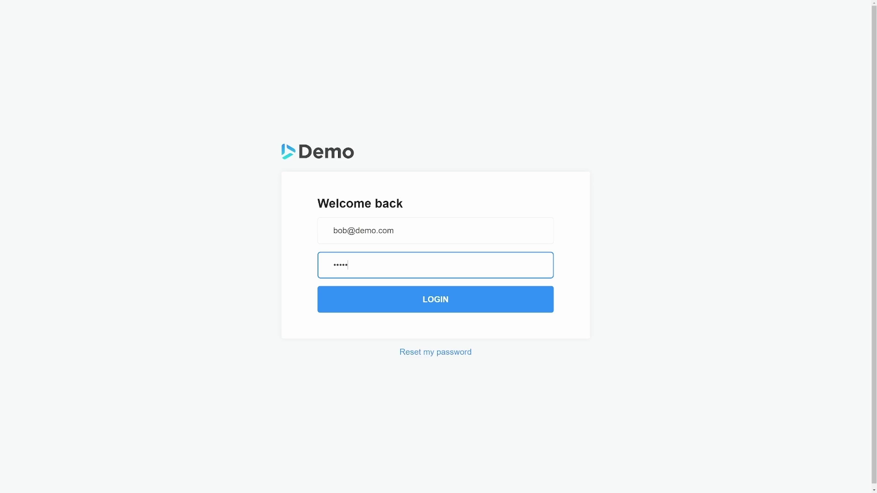
pyautogui.click(409, 303)
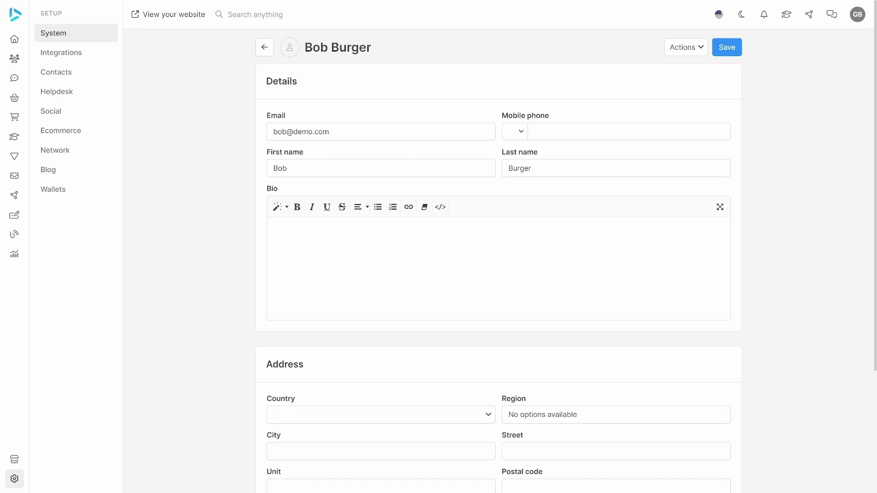
# In Permissions, remove Blog Comments, Contacts, Forms, Funnels and Helpdesk
pyautogui.scroll(-4, 405, 304)
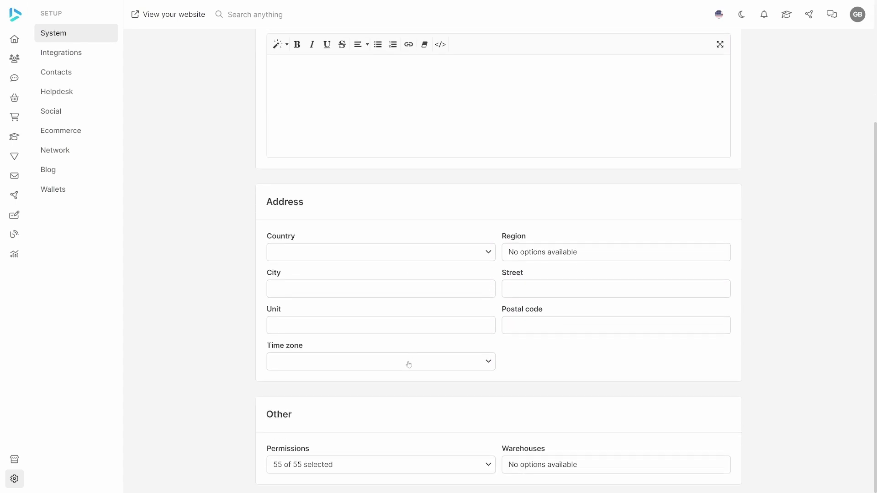
pyautogui.click(486, 471)
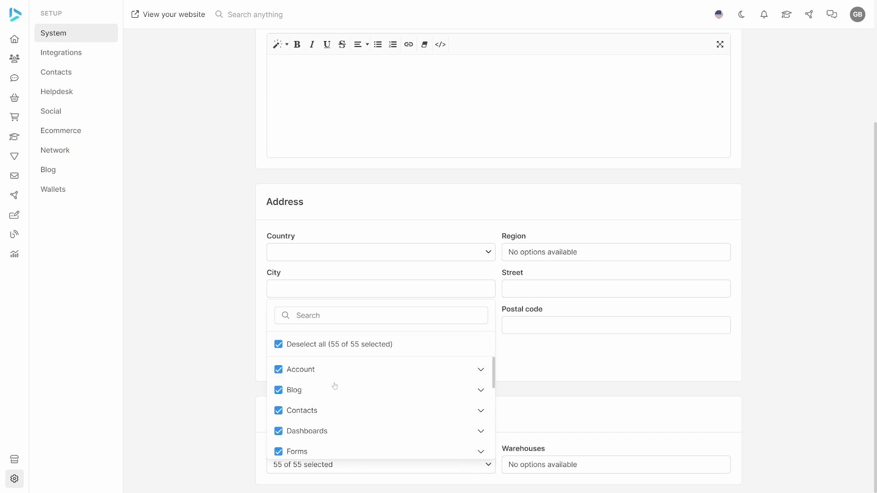
pyautogui.click(478, 391)
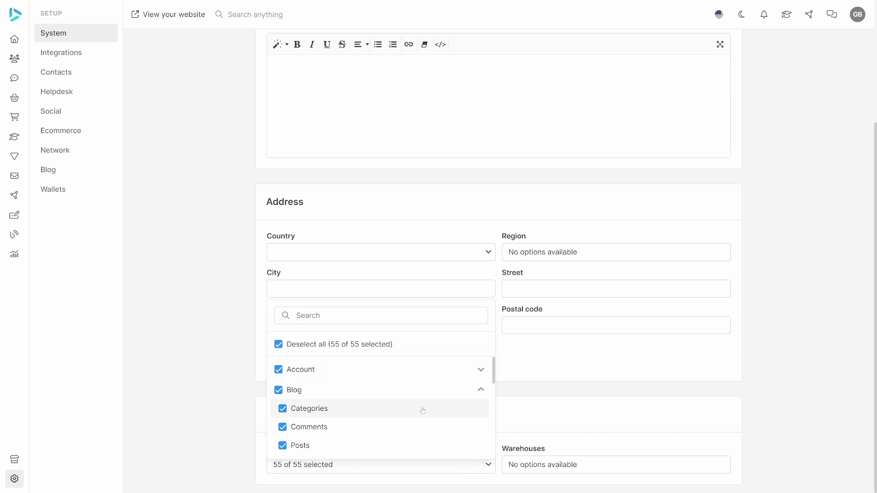
pyautogui.scroll(-2, 422, 411)
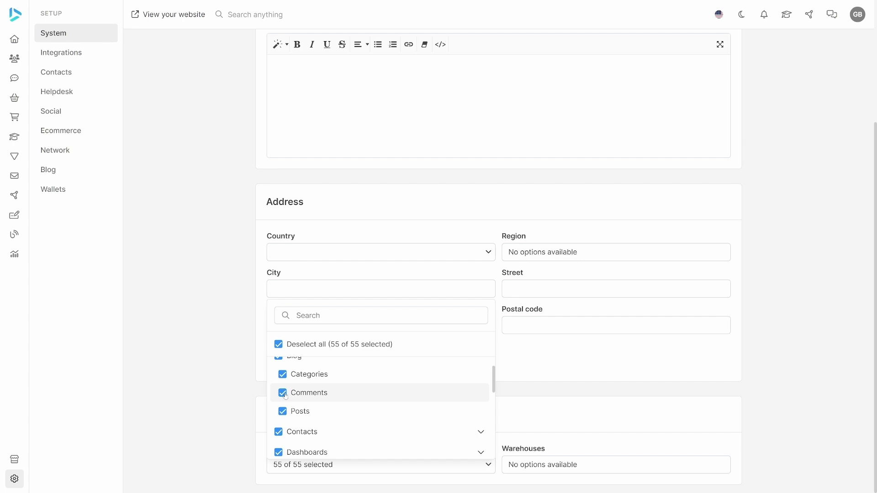
pyautogui.click(283, 394)
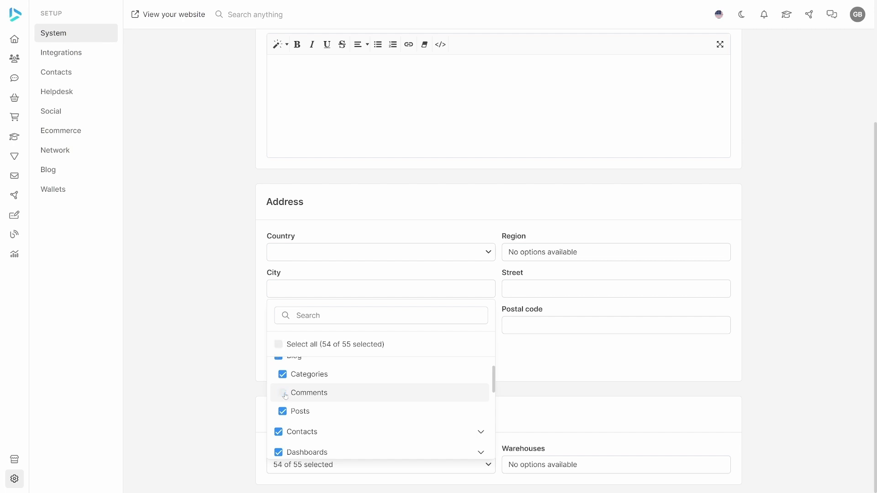
pyautogui.scroll(-2, 284, 396)
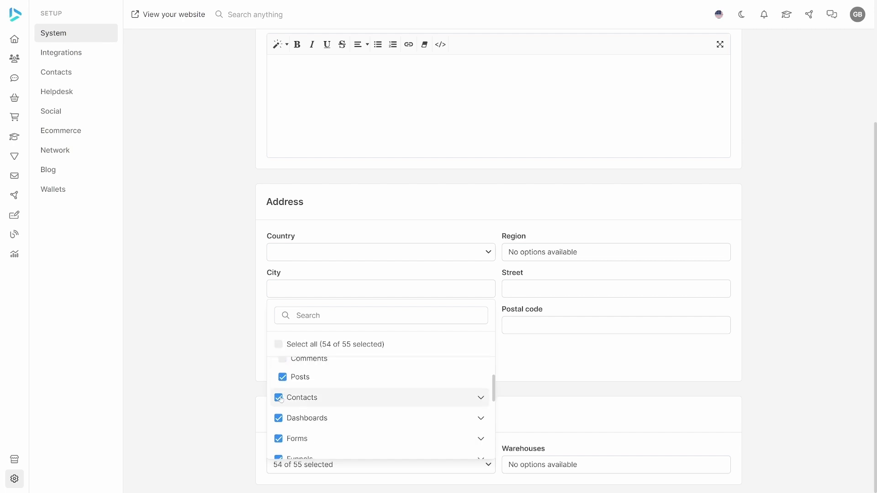
pyautogui.click(279, 401)
pyautogui.scroll(-2, 280, 401)
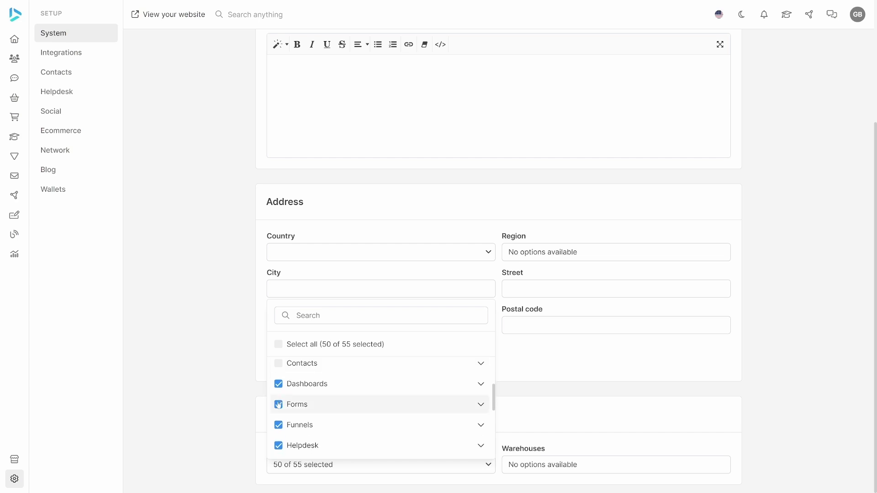
pyautogui.click(278, 405)
pyautogui.click(279, 425)
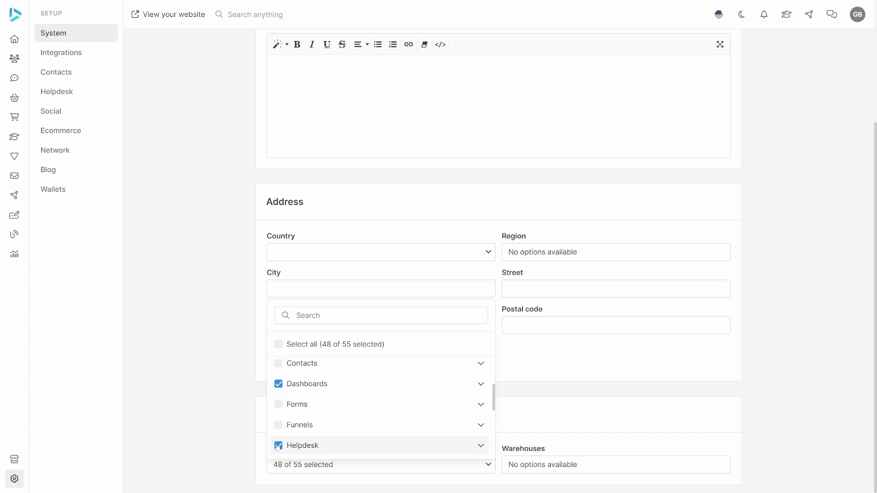
pyautogui.click(279, 446)
# Remove Marketplace, Messenger Notification and Outbox, Network, Orders and Products permissions
pyautogui.scroll(-4, 279, 447)
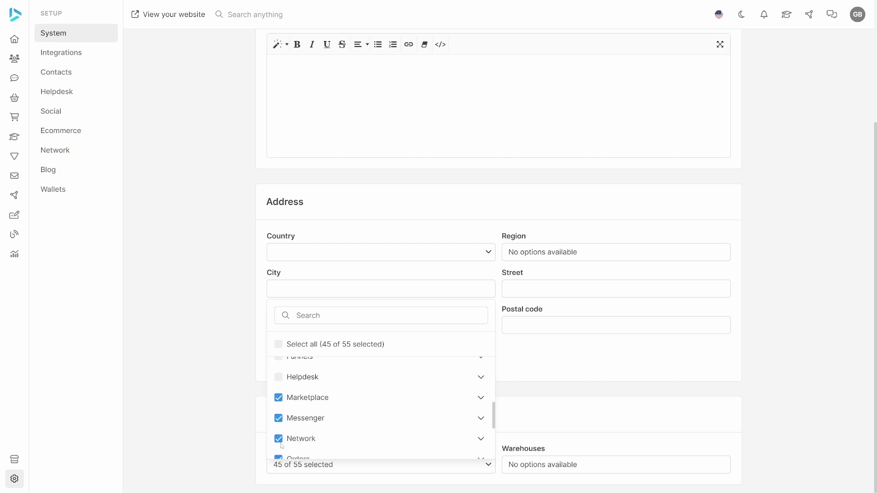
pyautogui.click(279, 398)
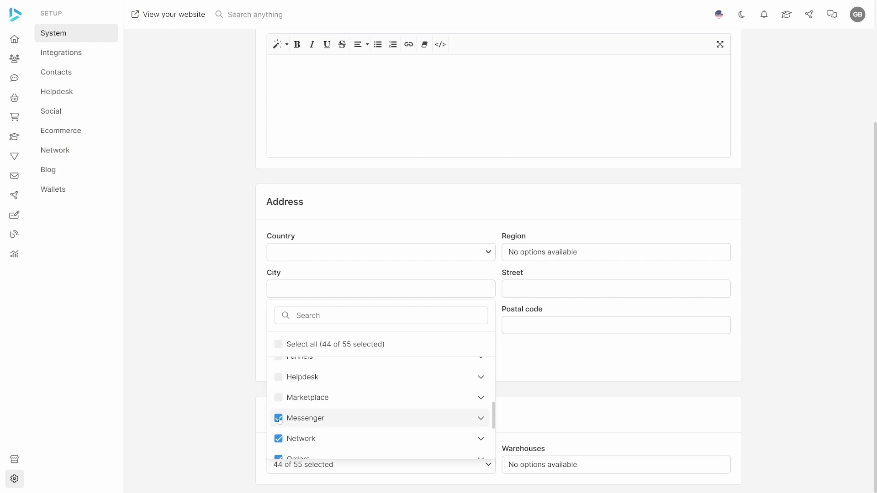
pyautogui.click(481, 419)
pyautogui.scroll(-4, 417, 425)
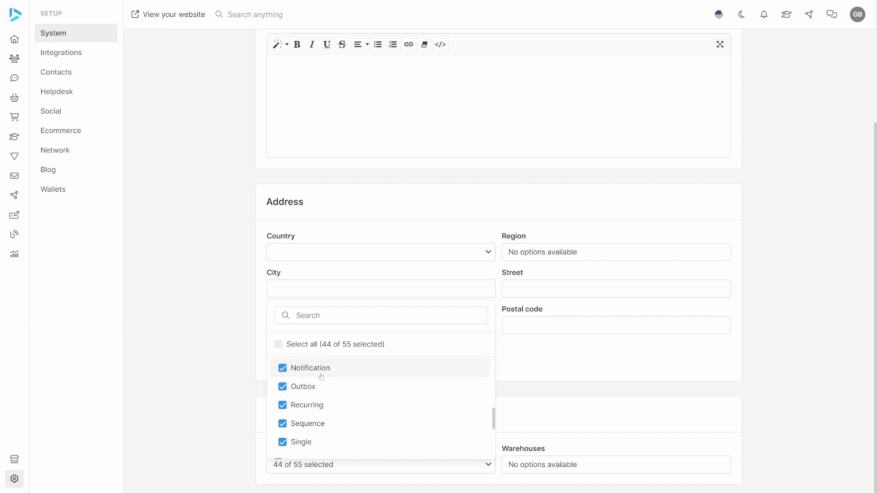
pyautogui.click(284, 370)
pyautogui.click(283, 389)
pyautogui.scroll(-3, 406, 402)
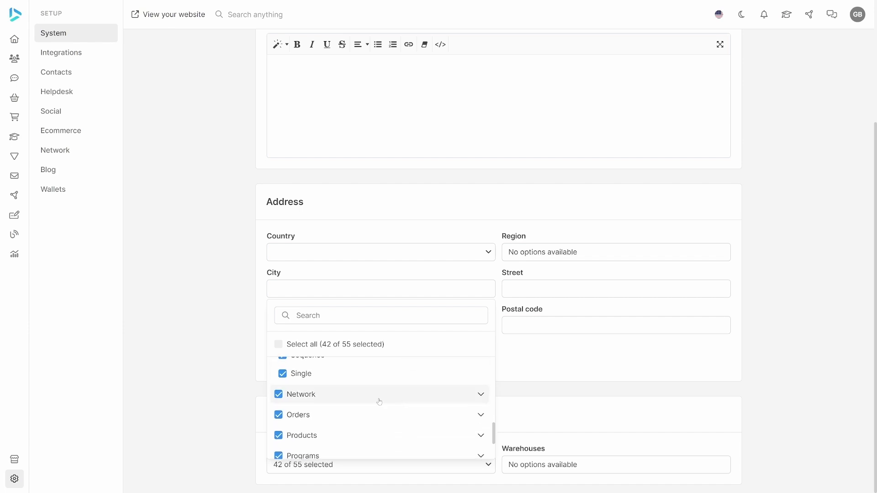
pyautogui.click(281, 395)
pyautogui.click(280, 415)
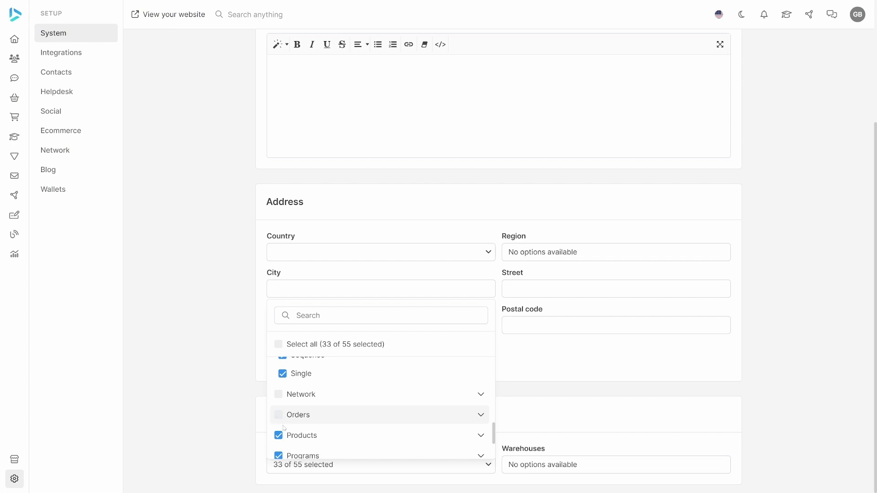
pyautogui.click(280, 436)
# Remove Programs, Reports, Setup and Website, then save the 12 remaining permissions
pyautogui.scroll(-1, 333, 413)
pyautogui.scroll(-3, 333, 413)
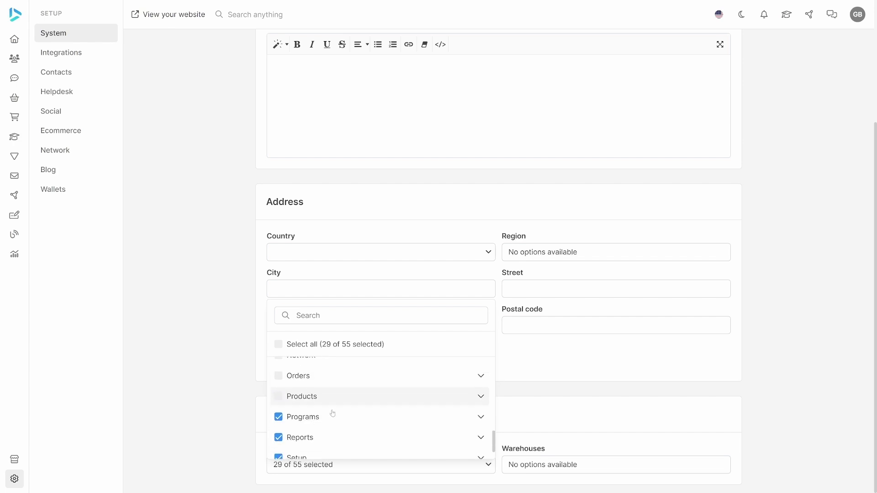
pyautogui.click(279, 391)
pyautogui.click(278, 408)
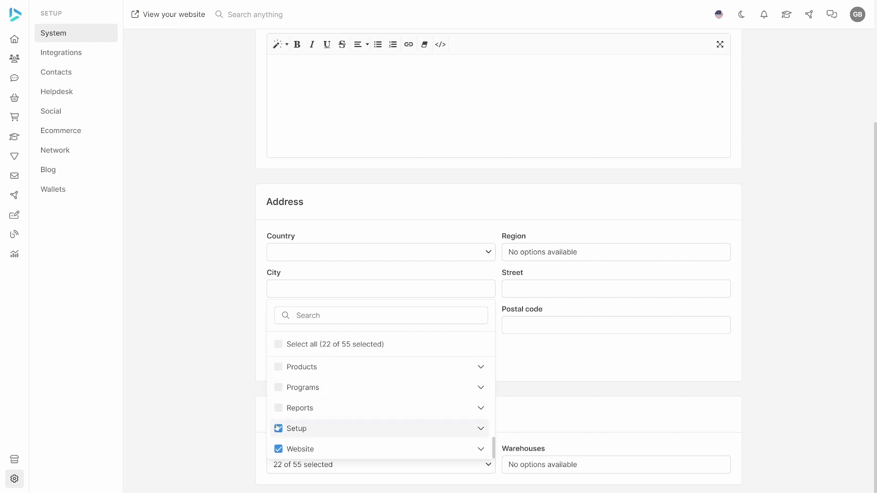
pyautogui.click(278, 428)
pyautogui.click(278, 449)
pyautogui.scroll(-1, 344, 427)
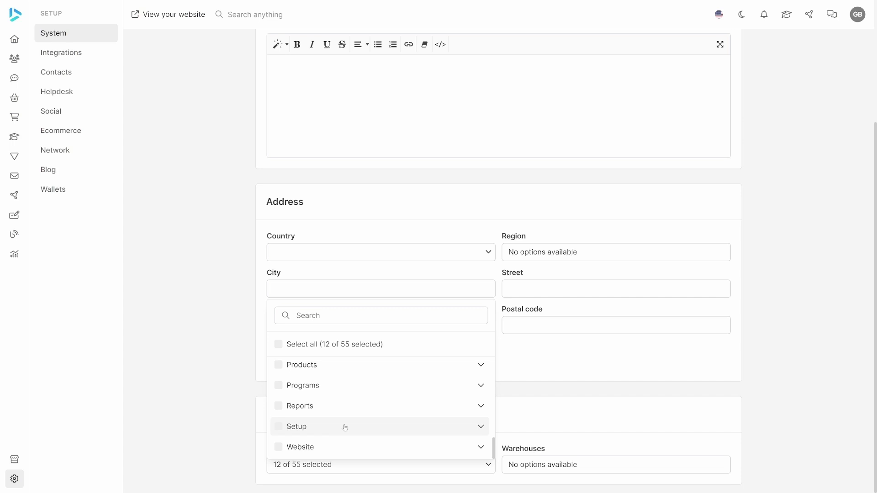
pyautogui.scroll(10, 344, 427)
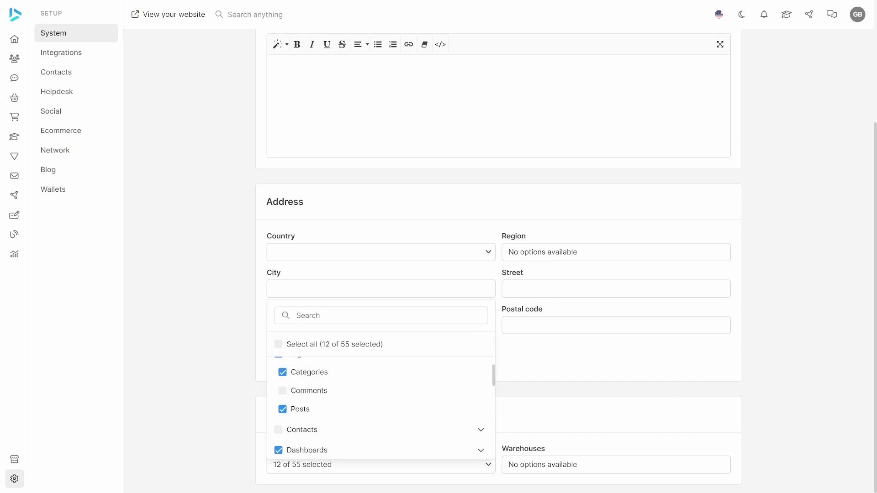
pyautogui.scroll(4, 543, 280)
pyautogui.click(727, 48)
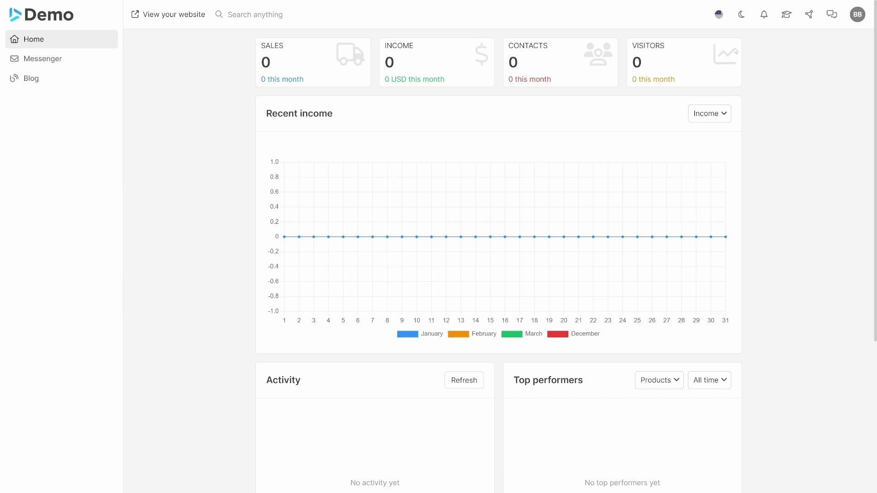
# As the staff member, visit Messenger, then Blog, then the blog Categories page
pyautogui.click(69, 58)
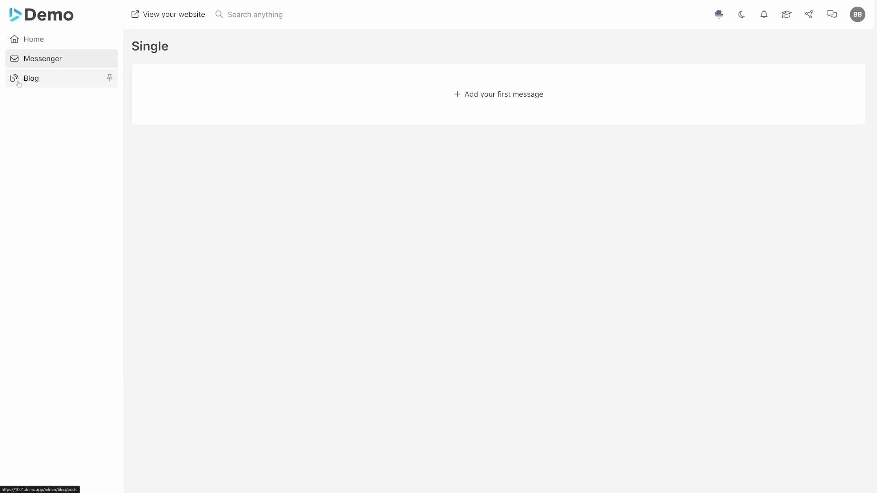
pyautogui.click(107, 76)
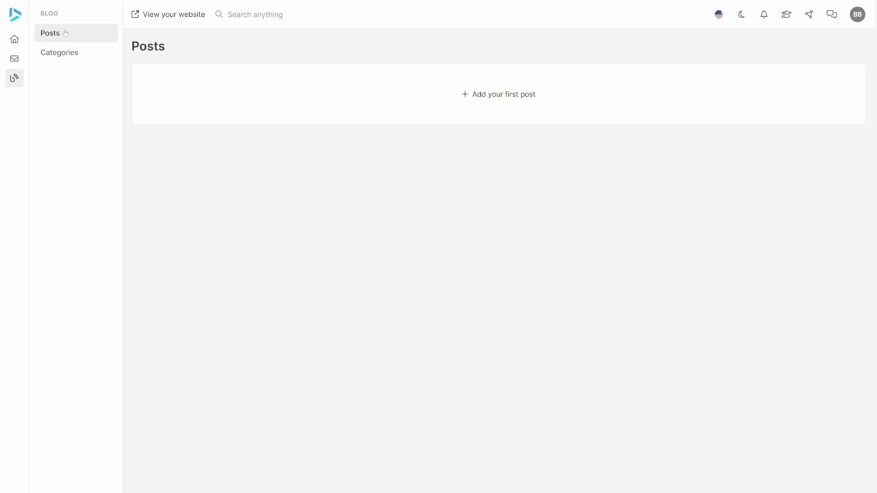
pyautogui.click(70, 50)
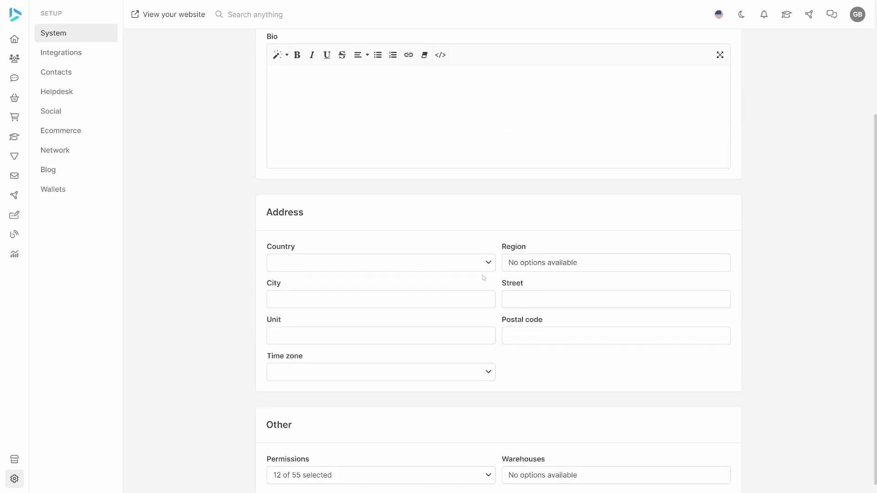
# As admin, review the 12 checked permissions on the staff form, then return to its top
pyautogui.scroll(-1, 456, 413)
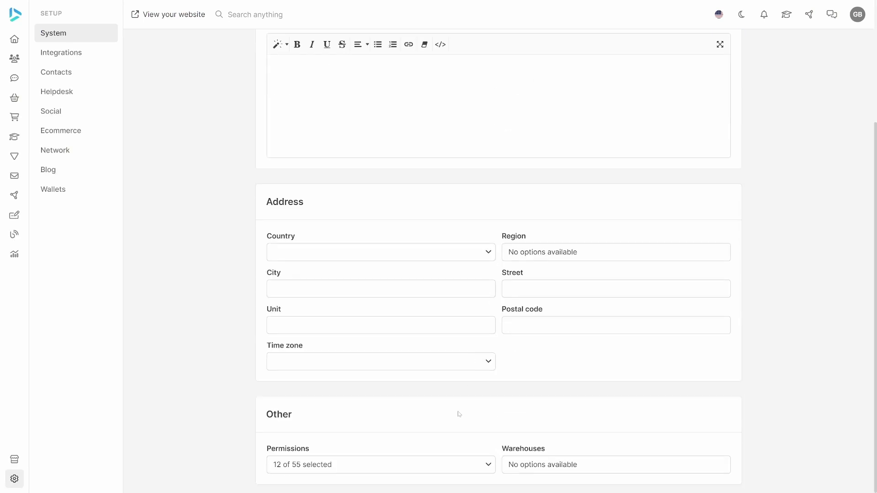
pyautogui.click(489, 468)
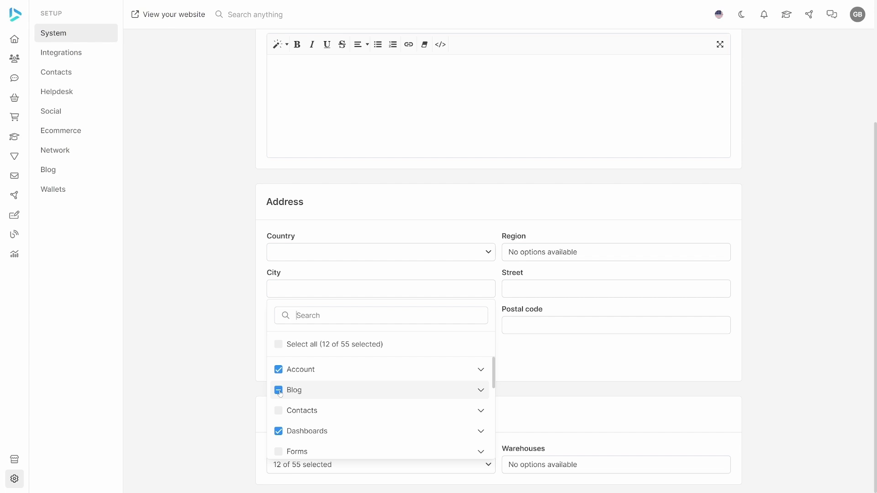
pyautogui.click(230, 335)
pyautogui.scroll(3, 231, 335)
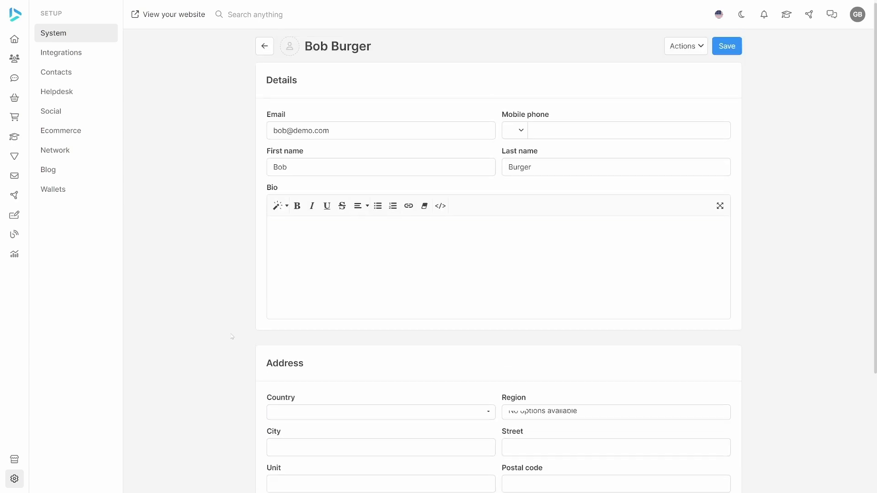